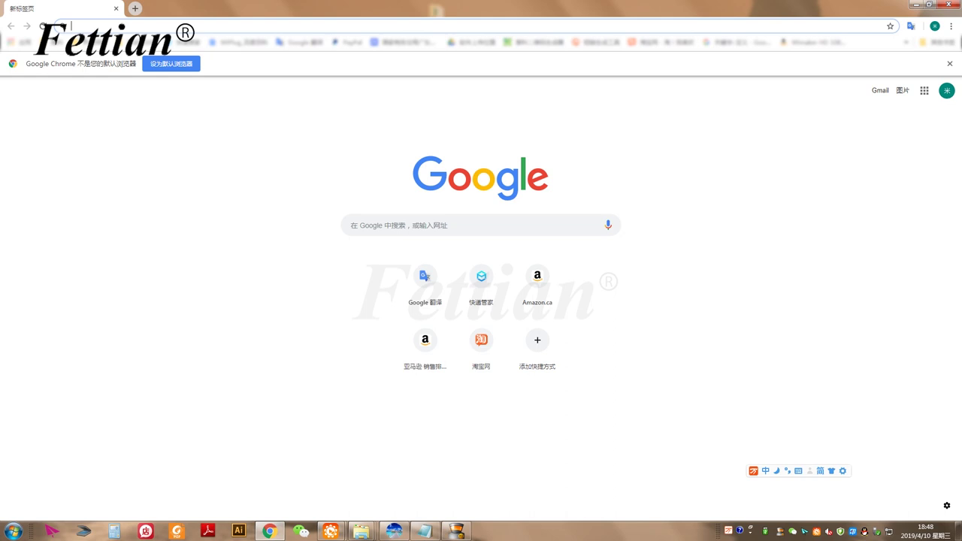
Open the copied Google Drive link and download IPC Multiview Setup.rar
right_click(91, 27)
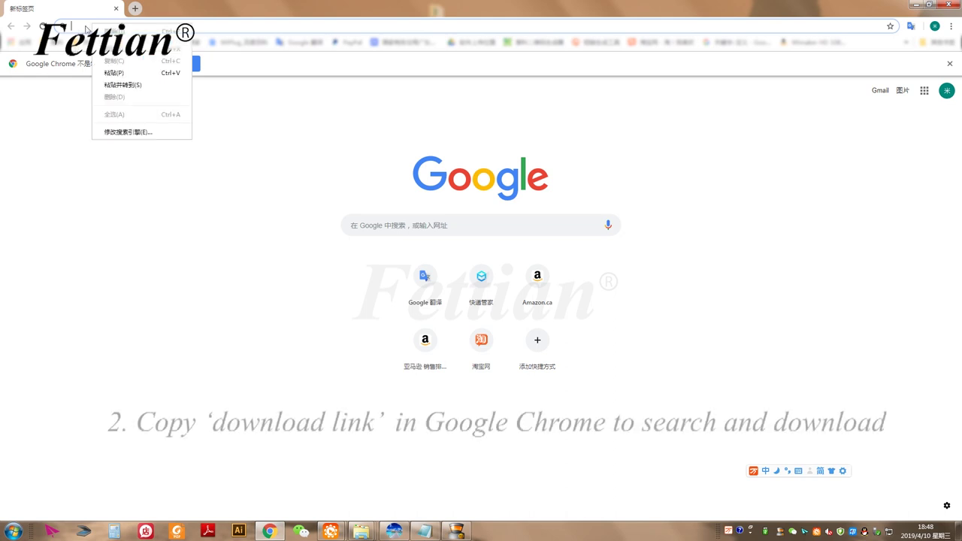
click(115, 73)
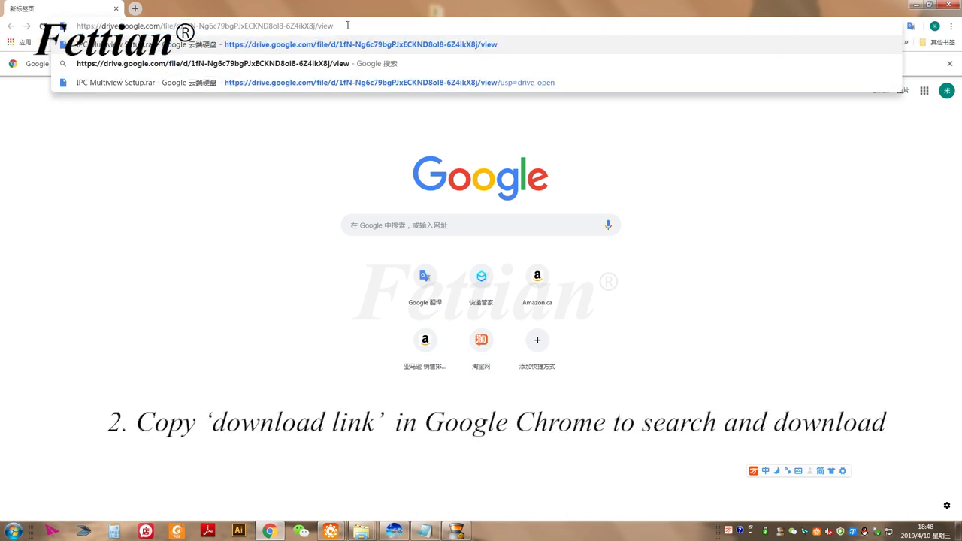
key(Return)
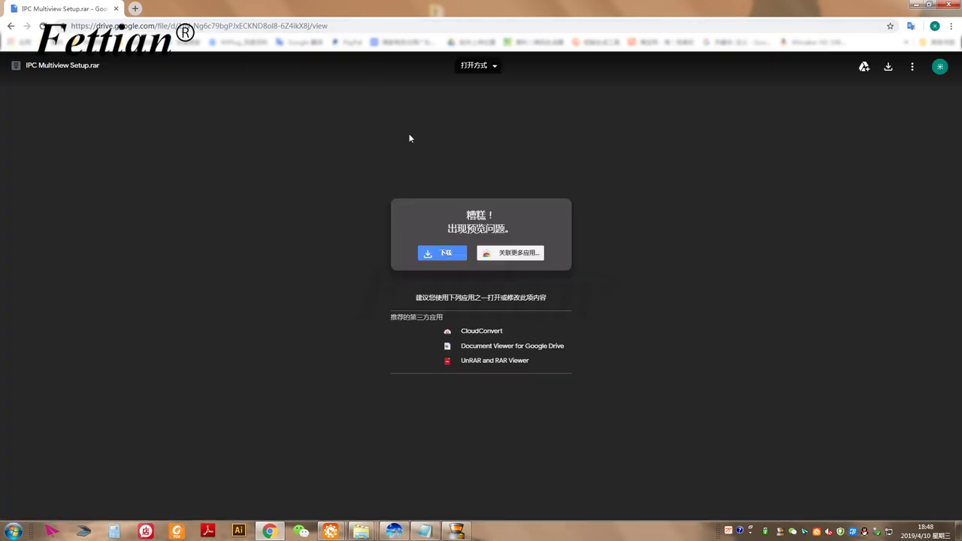
click(449, 254)
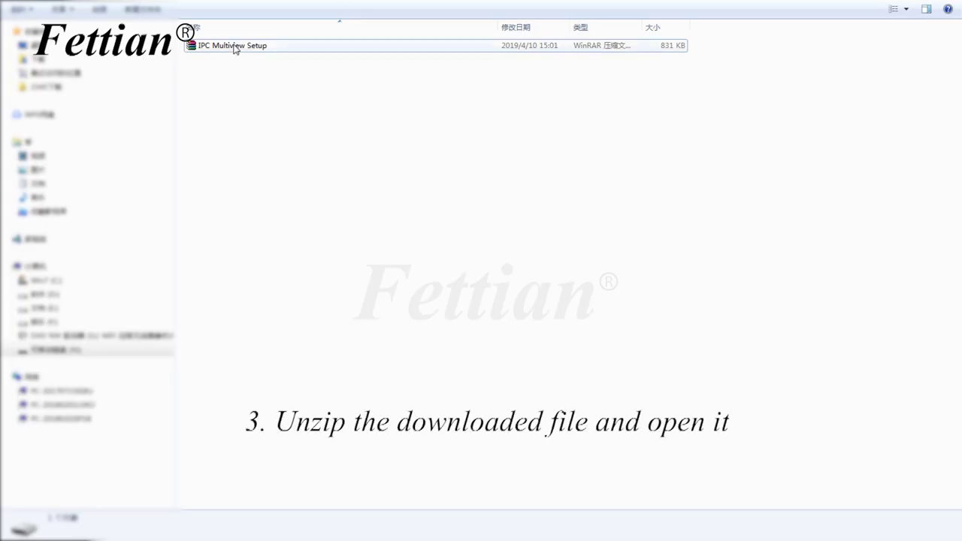
Extract the downloaded IPC Multiview Setup archive to H:\IPC Multiview Setup and open the inner IPC Multiview Setup folder
double_click(235, 47)
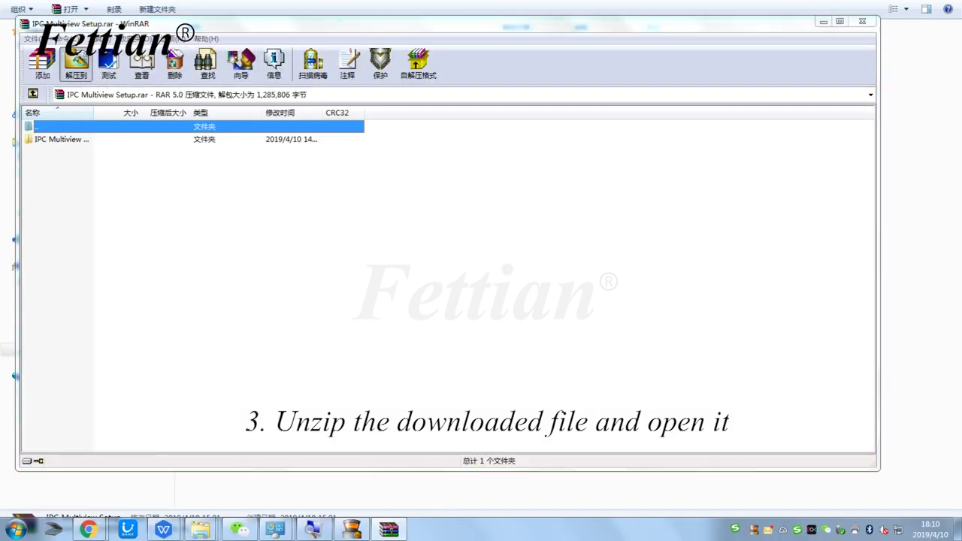
click(76, 64)
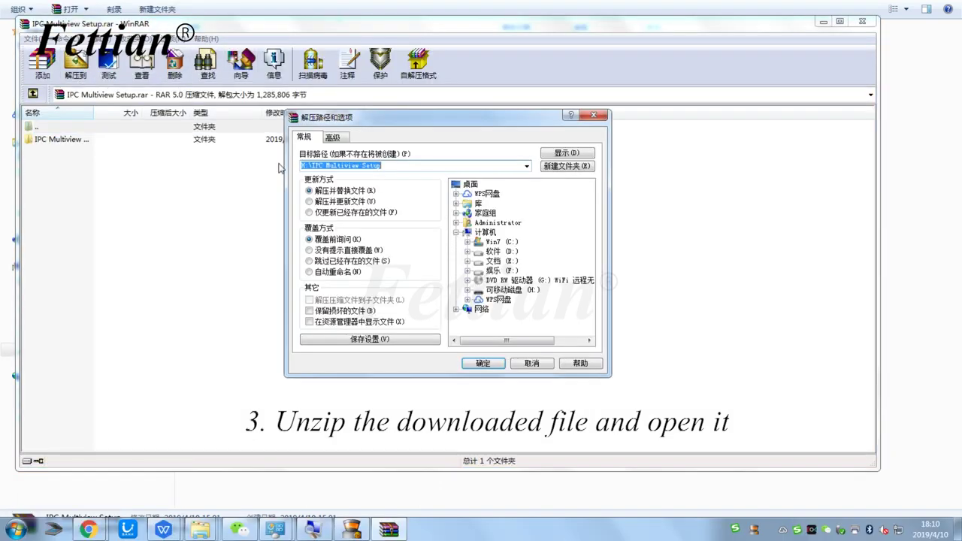
click(485, 365)
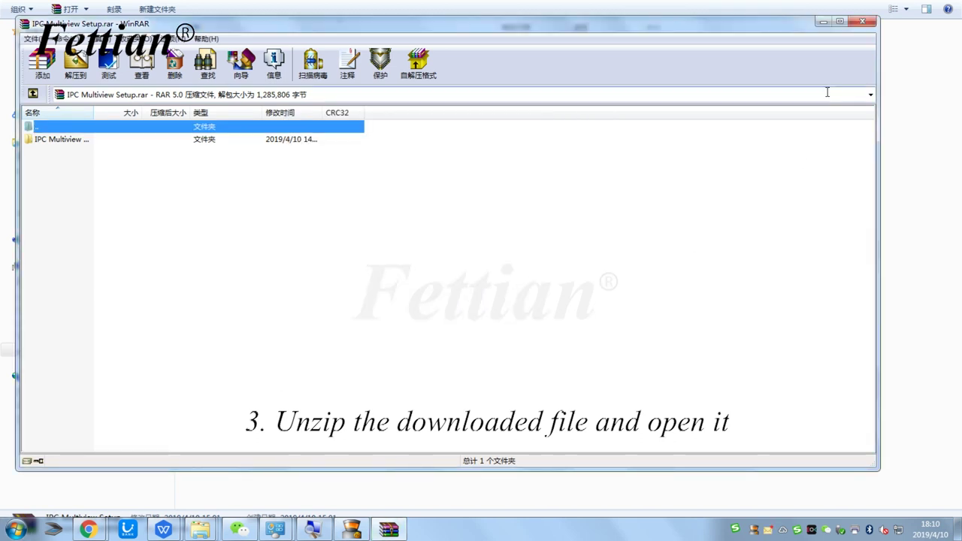
click(863, 21)
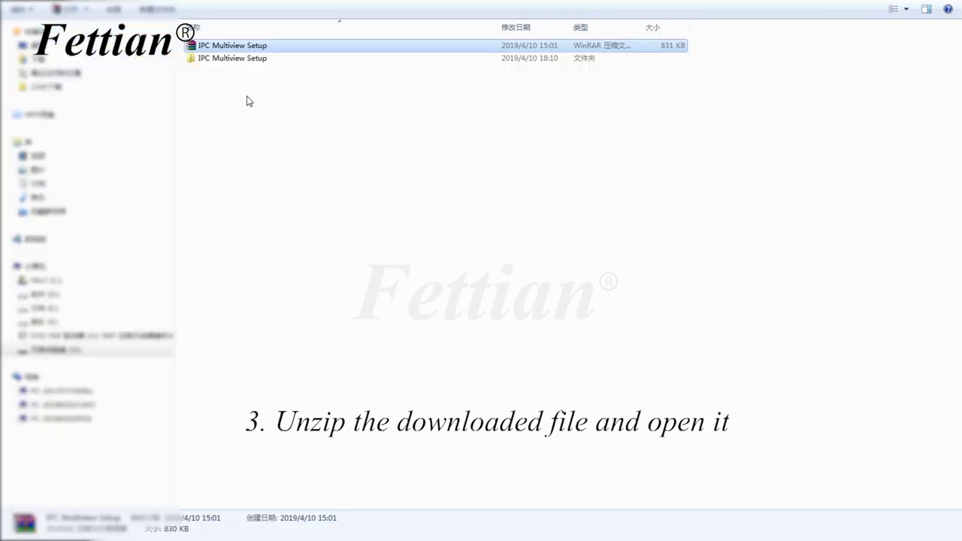
double_click(245, 59)
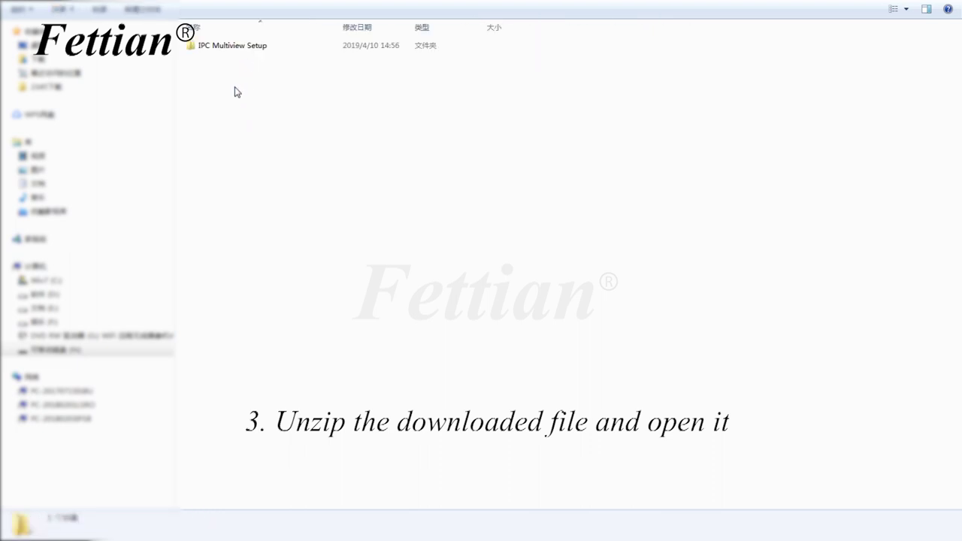
double_click(232, 47)
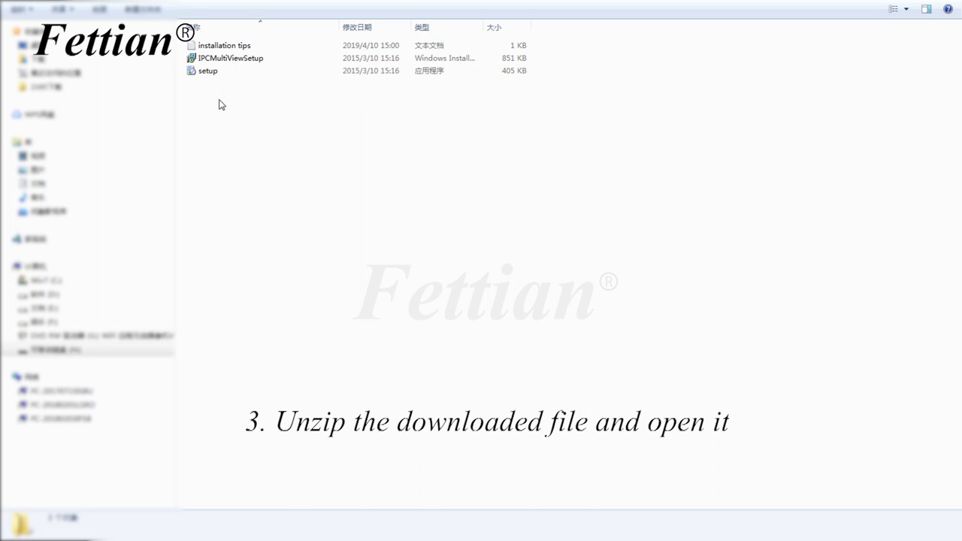
Read the installation tips text file for how to run the installer, and close it
click(230, 47)
double_click(229, 48)
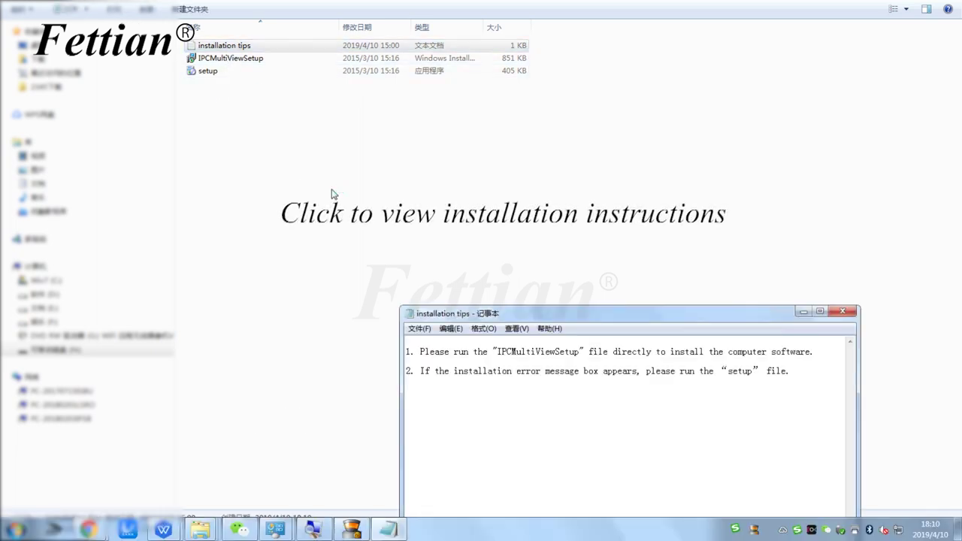
drag(561, 306, 424, 138)
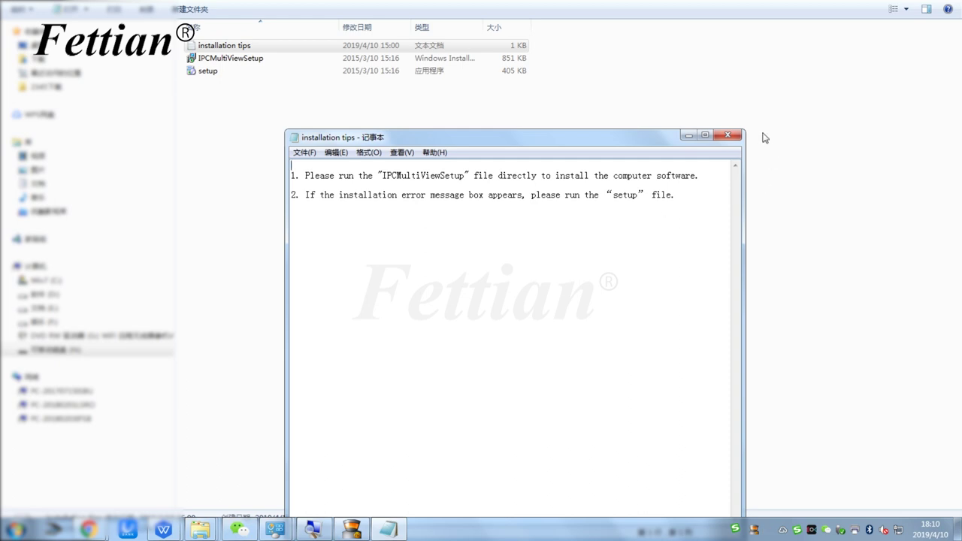
click(733, 136)
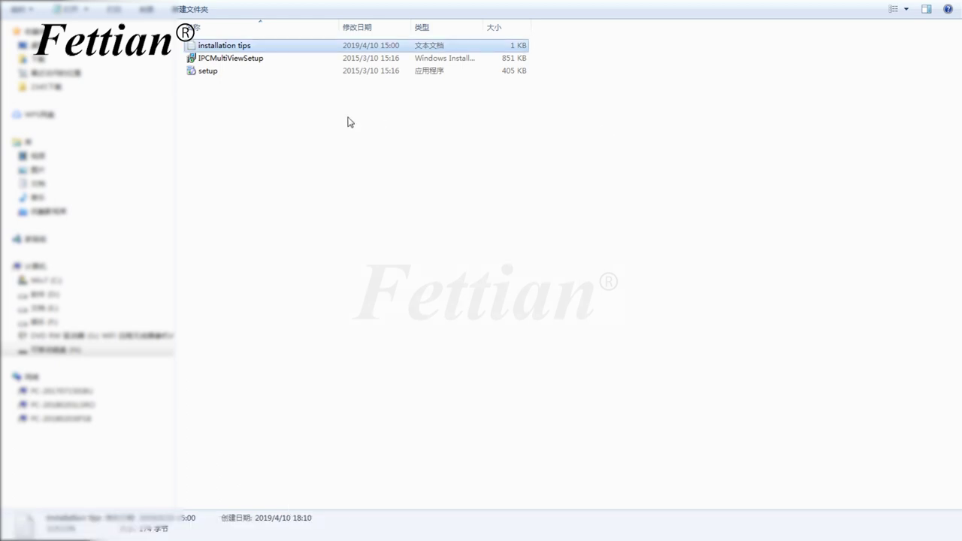
Install IPCMultiViewSetup for Just me in the default IPCamera folder and close the finished wizard
double_click(233, 60)
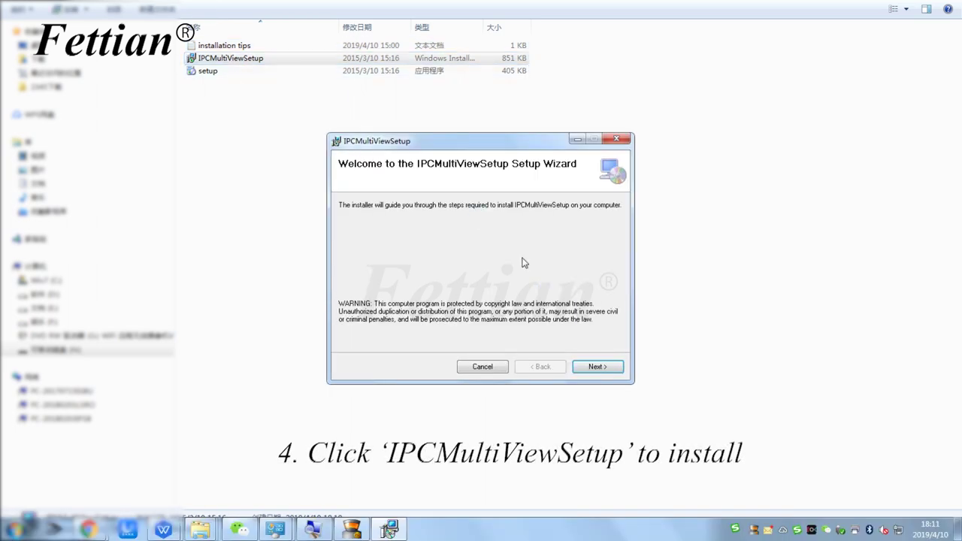
click(593, 369)
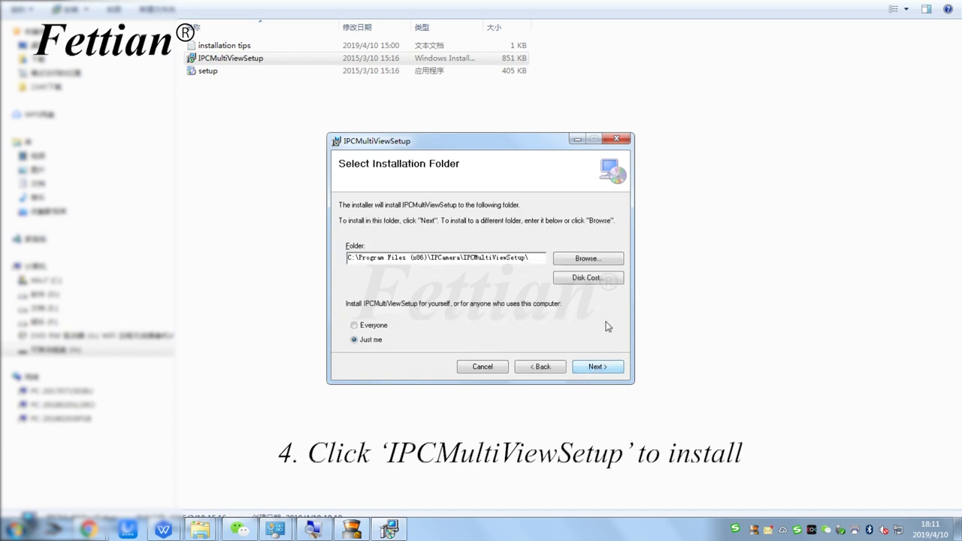
click(598, 369)
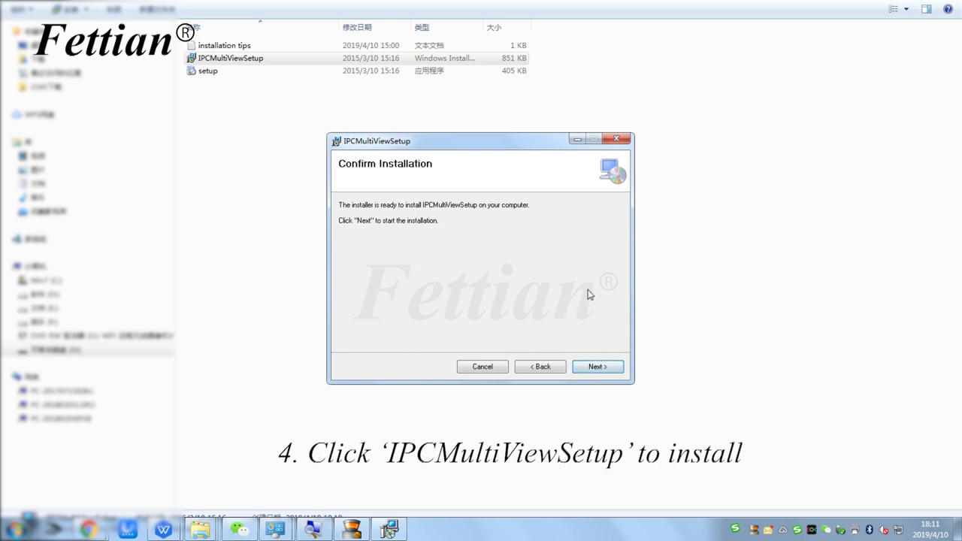
click(592, 374)
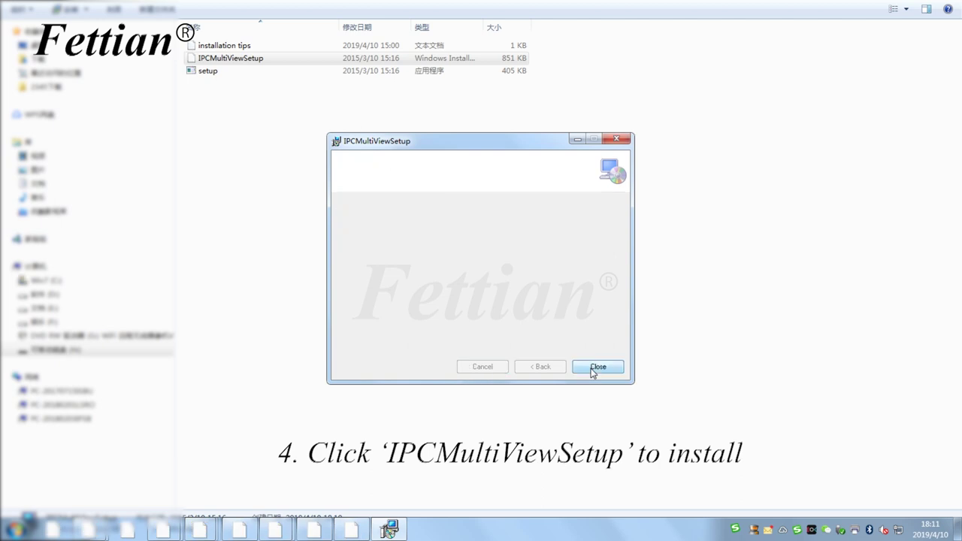
click(598, 367)
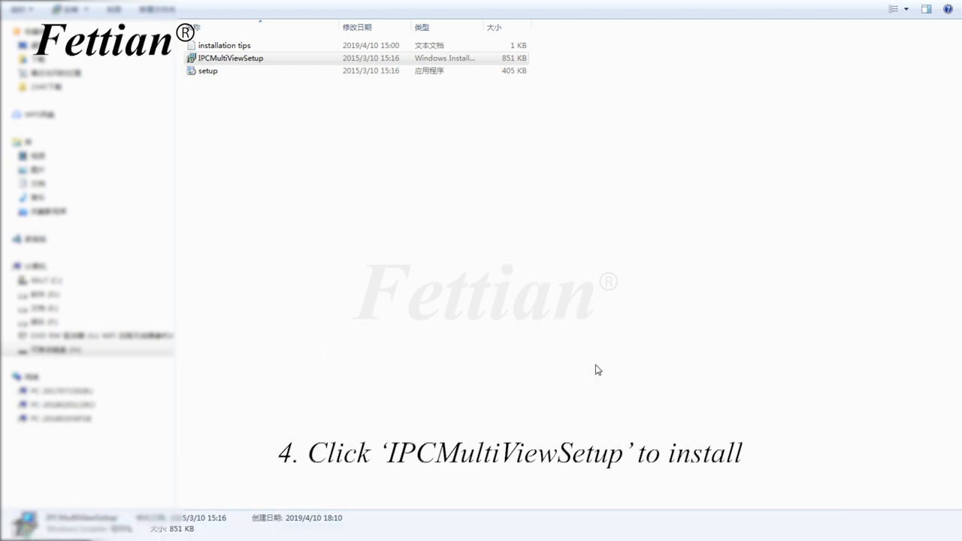
Clear the folder window off the desktop, launch IPCMultiView and log in with user name admin and no password
click(467, 204)
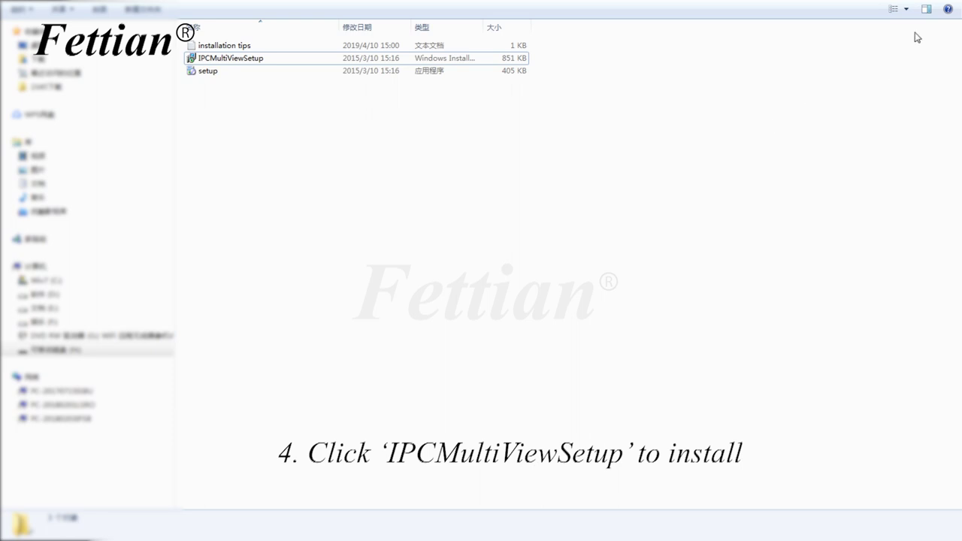
click(950, 8)
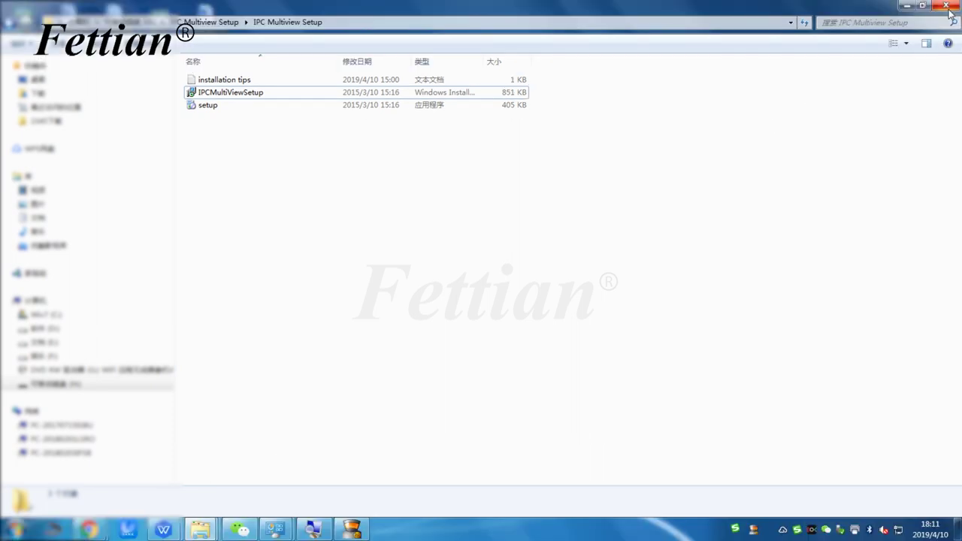
click(907, 5)
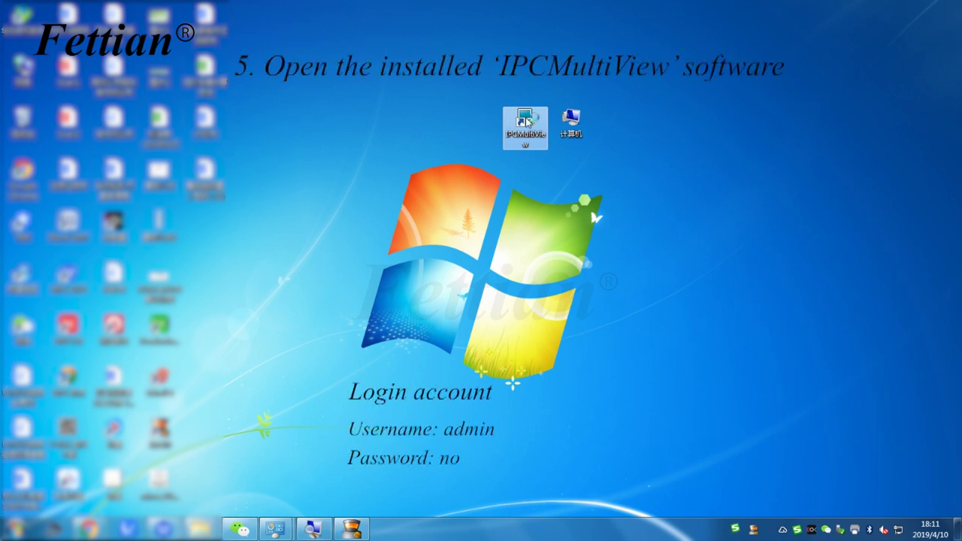
double_click(527, 121)
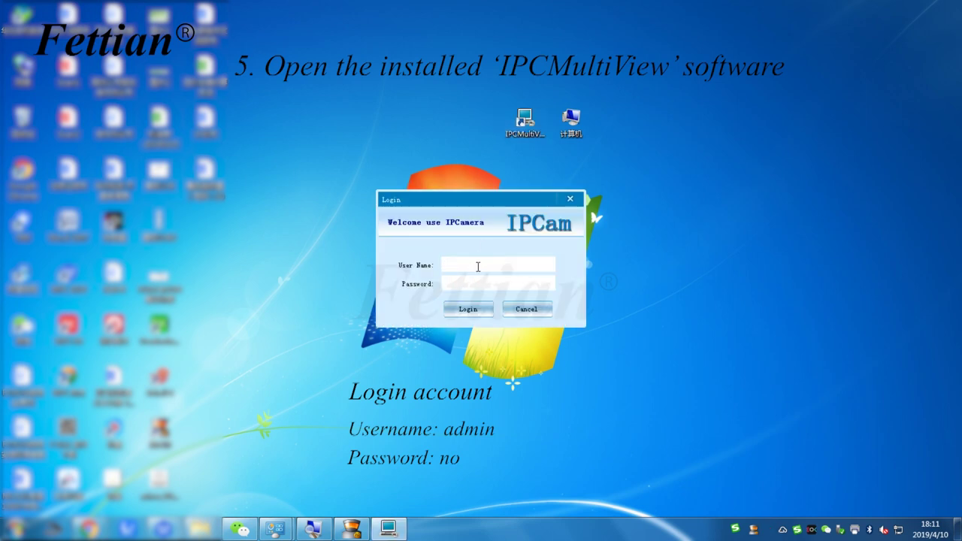
text(admin)
click(468, 310)
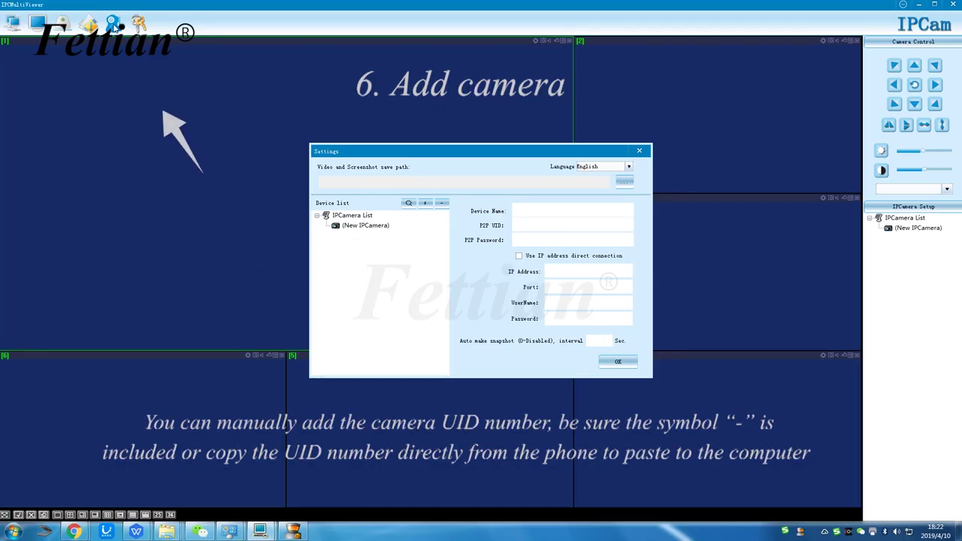
Add a camera named 222 using the copied P2P UID, save it, and show its live feed in the second view
click(425, 203)
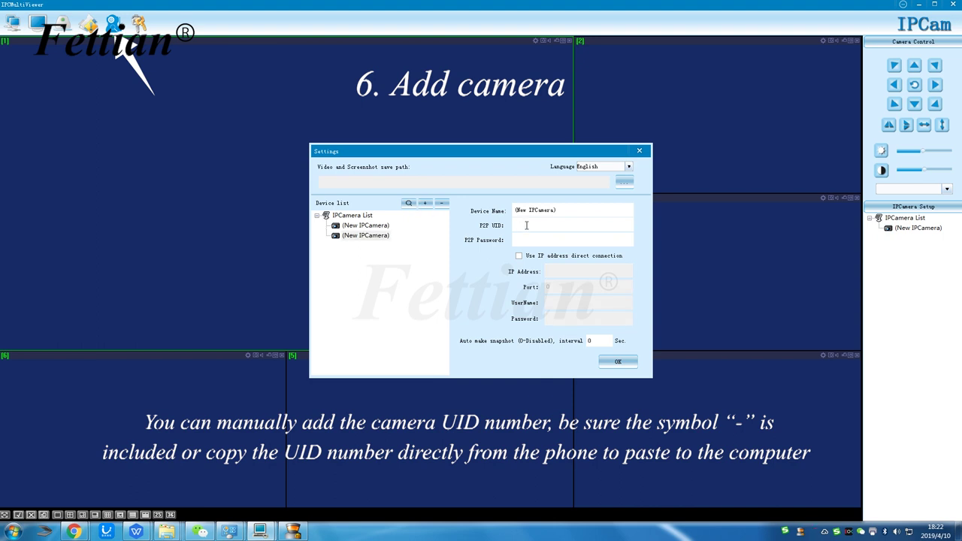
right_click(527, 224)
click(553, 270)
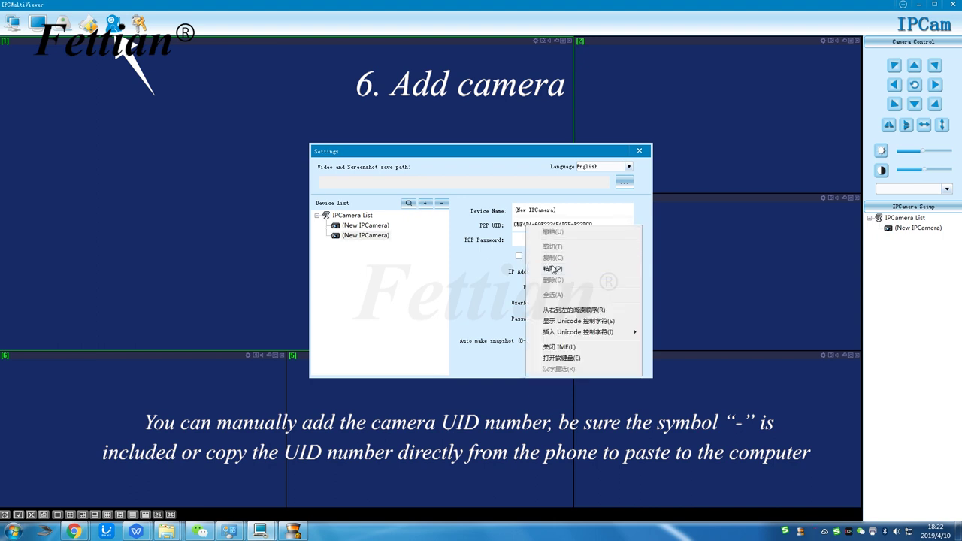
double_click(560, 210)
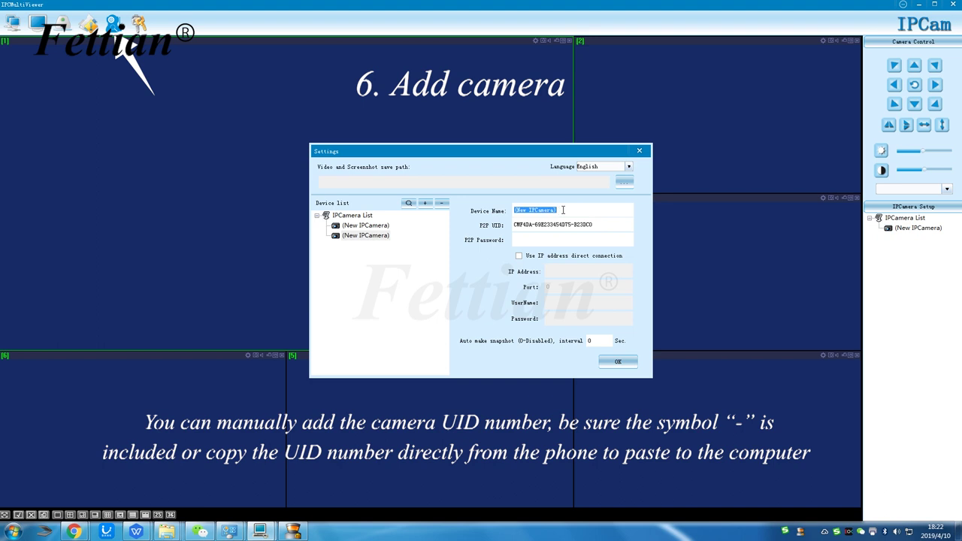
click(558, 210)
drag(559, 210, 514, 217)
text(222)
click(618, 362)
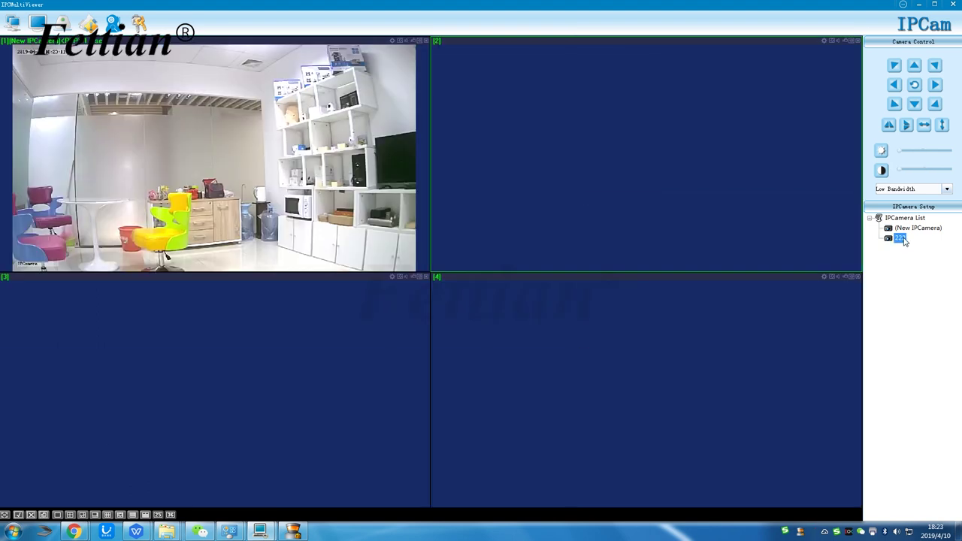
double_click(902, 238)
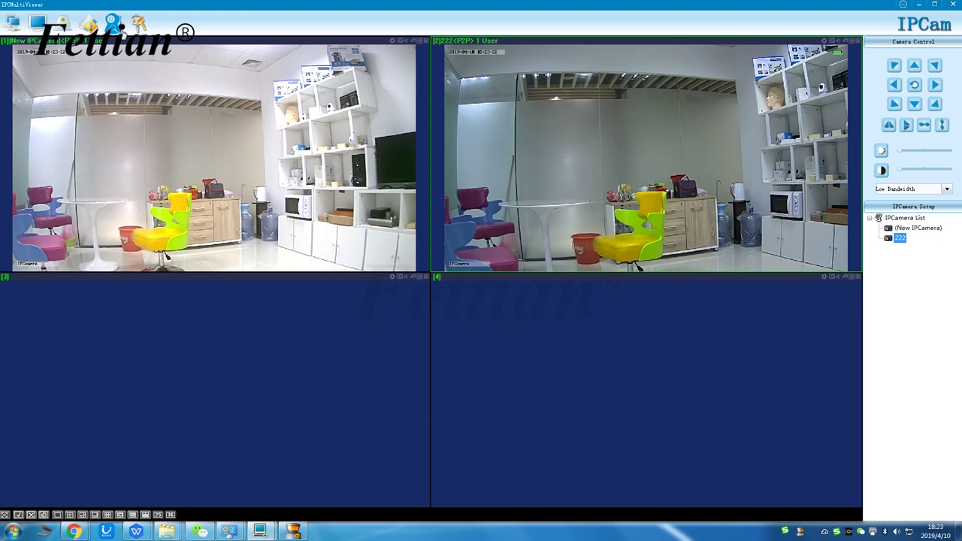
Add four more blank camera entries with the default name to the device list and save the settings
click(113, 24)
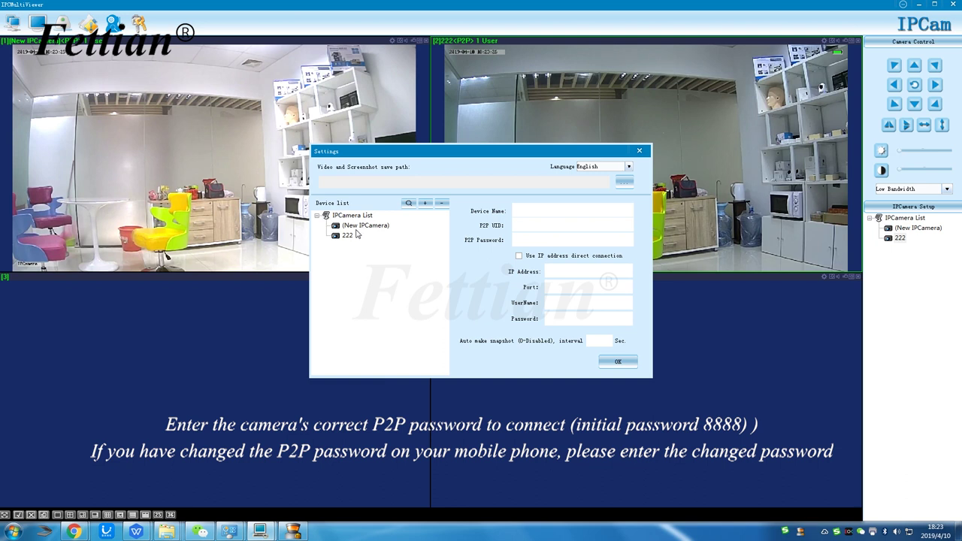
click(426, 205)
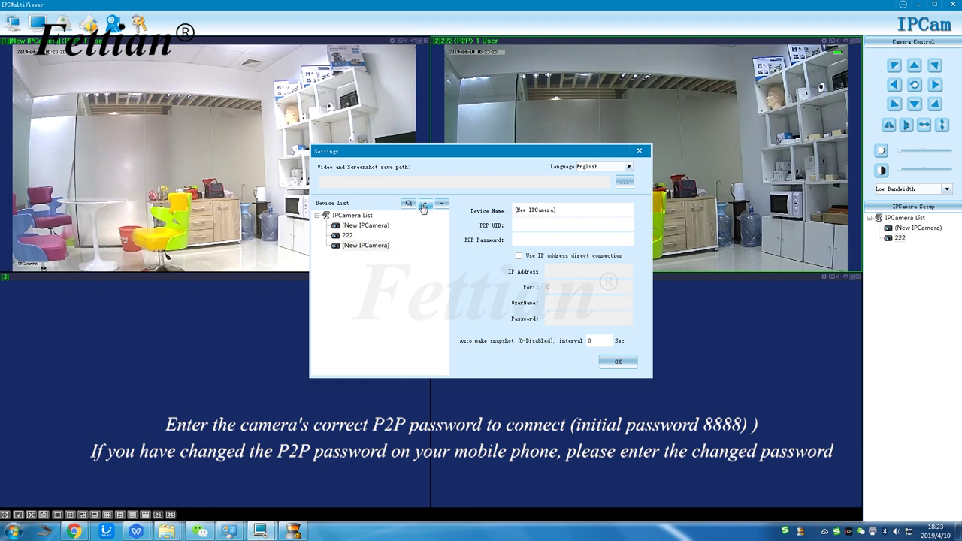
click(426, 205)
click(426, 205)
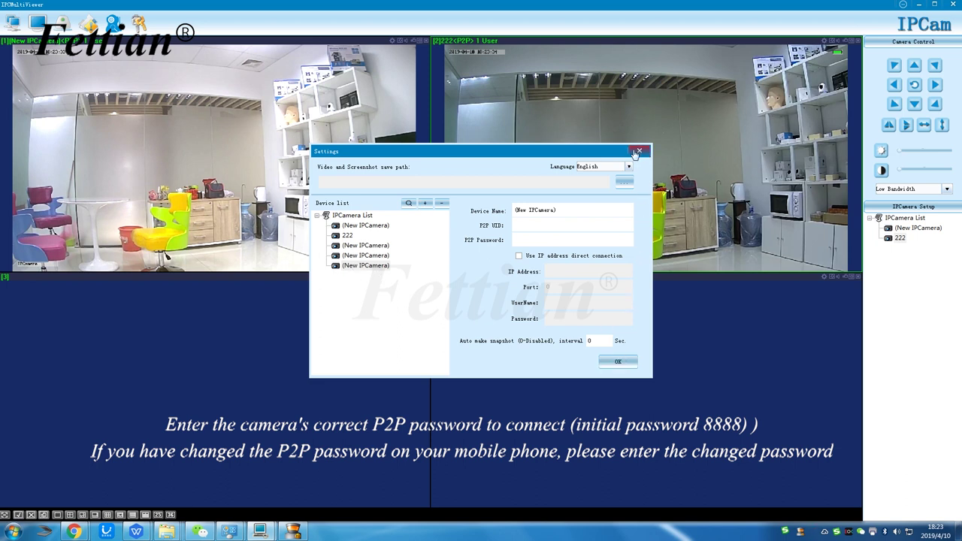
click(426, 203)
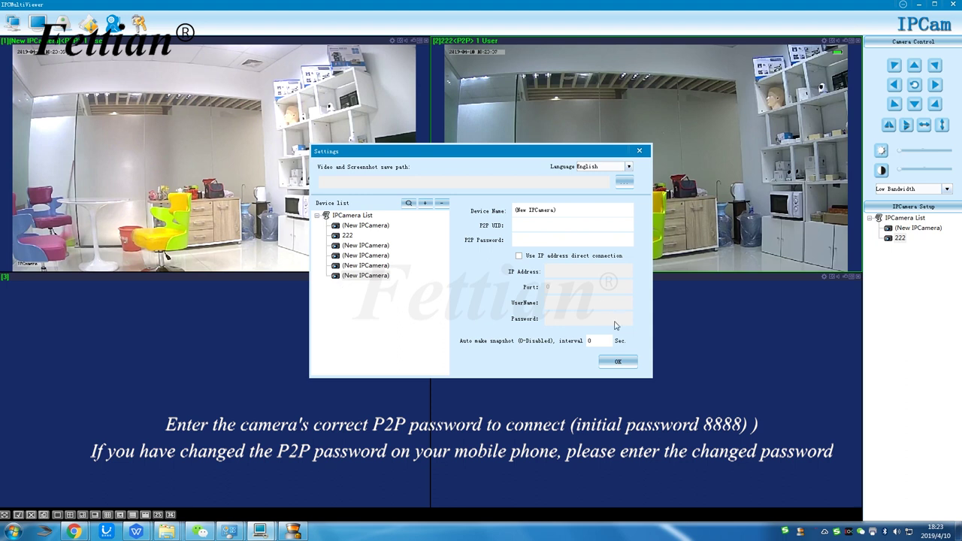
click(612, 362)
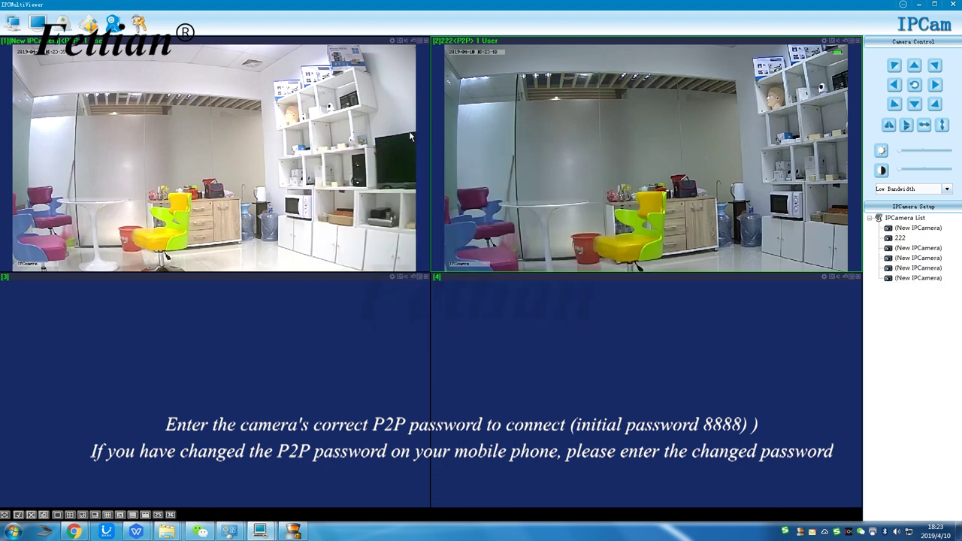
Change the admin login password by entering and confirming a new password, leaving the old password blank
click(138, 24)
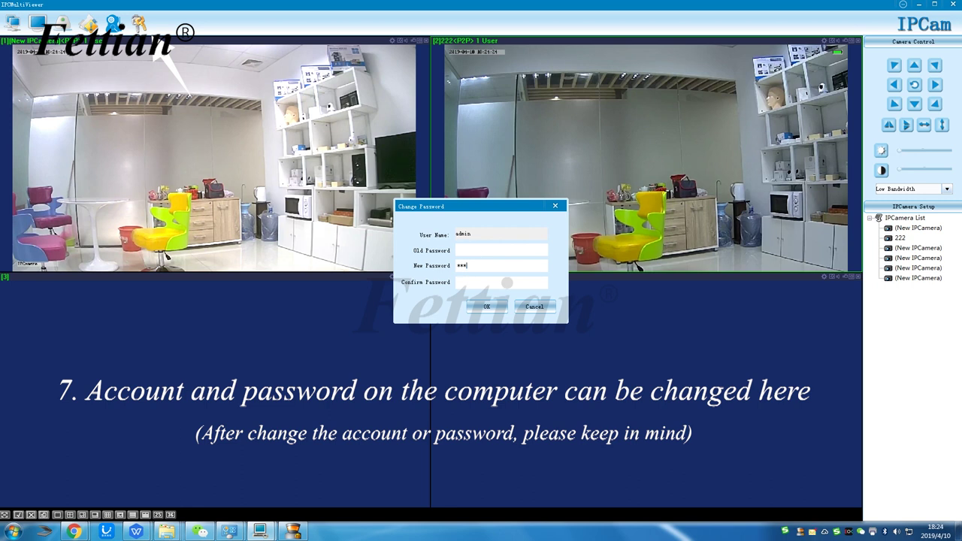
click(465, 283)
click(488, 308)
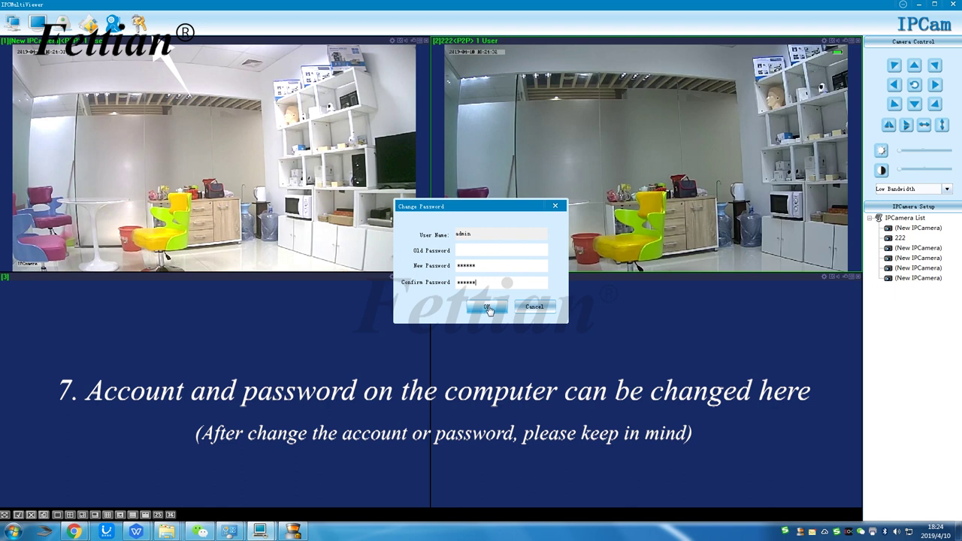
Apply the login password change, close the camera software and relaunch it from the desktop
click(489, 309)
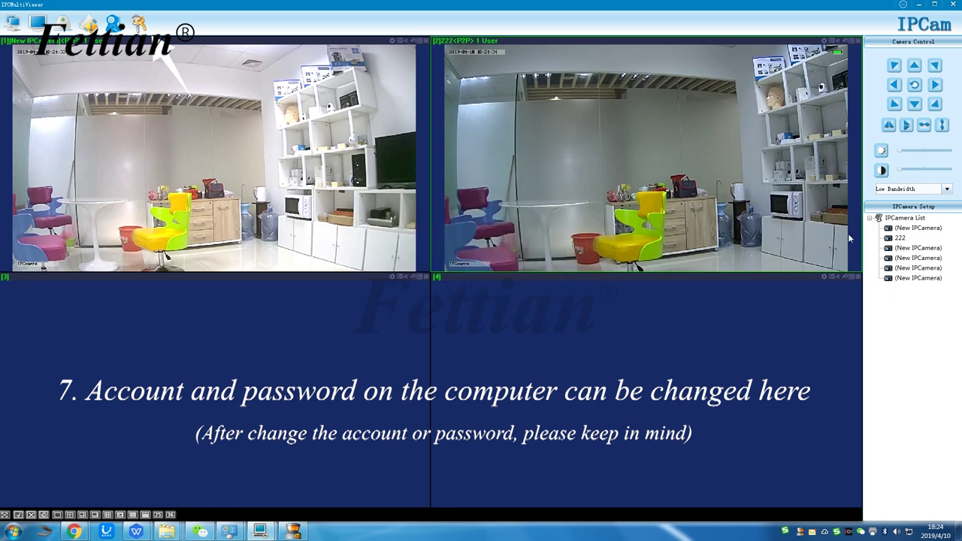
click(951, 5)
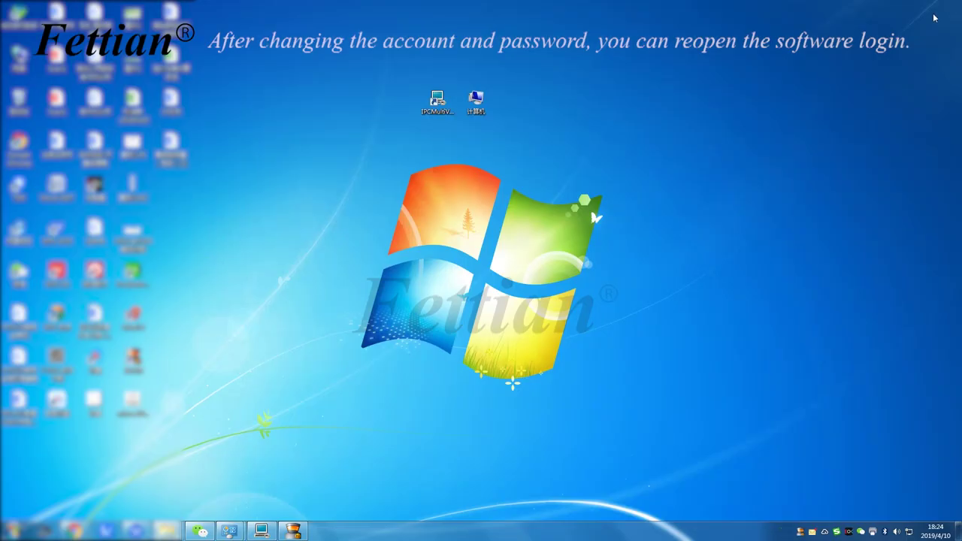
double_click(436, 103)
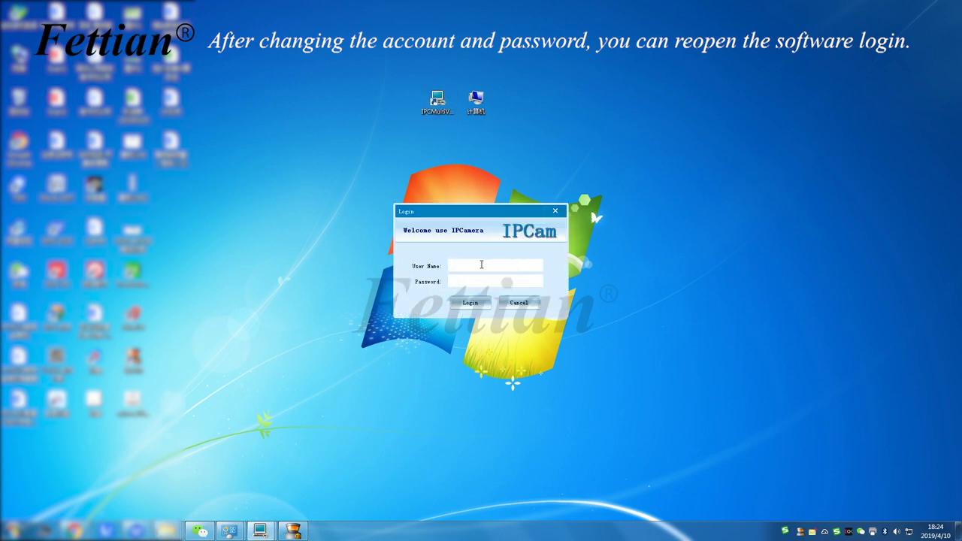
Enter the user name admin and try to log in with the password left blank
click(482, 264)
text(ad)
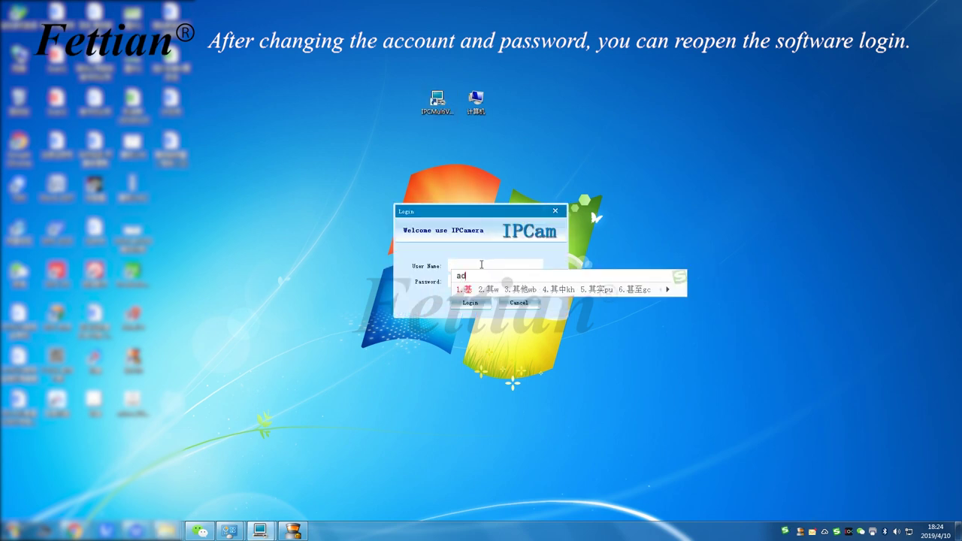
key(shift)
click(471, 303)
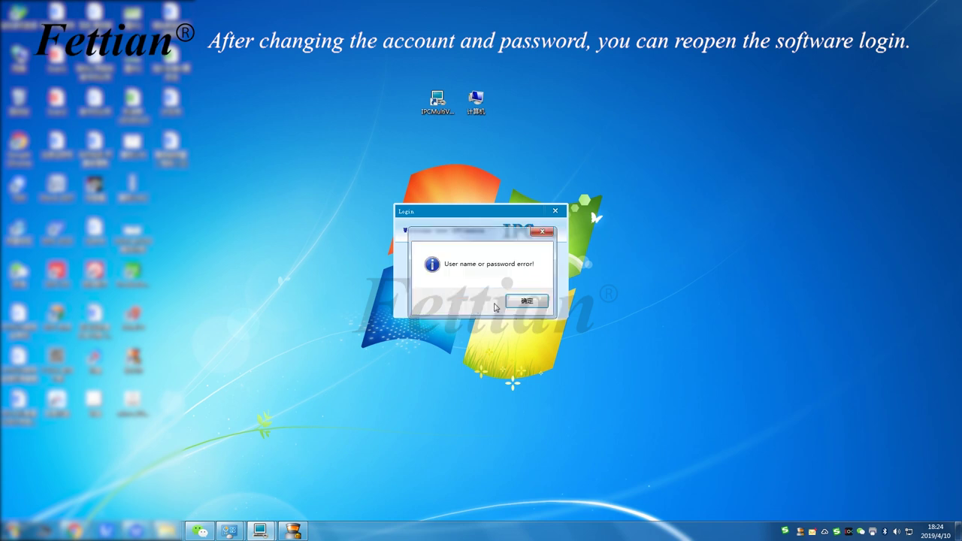
click(513, 306)
Enter the new login password and log in
click(470, 280)
text(******)
click(471, 302)
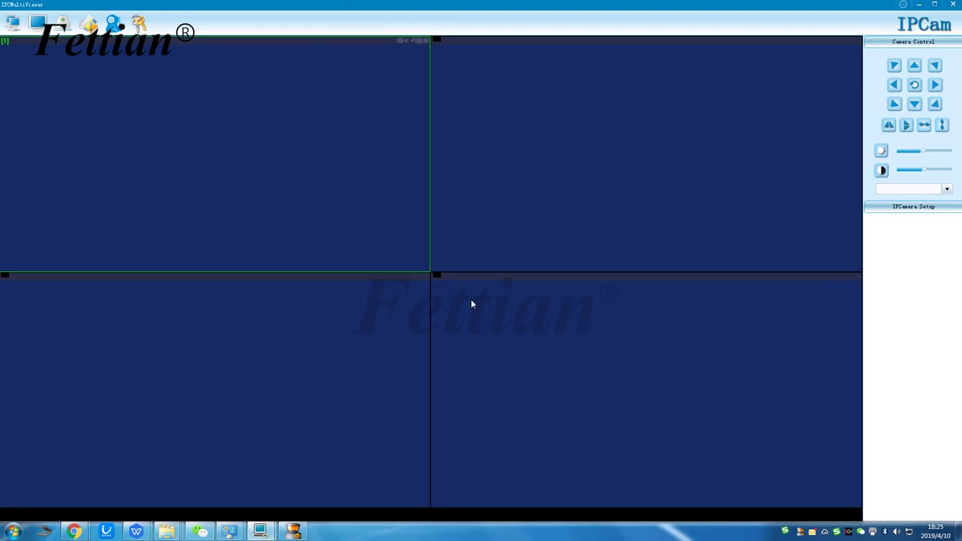
Show the live feed of the first camera in the device list in view 1
double_click(917, 228)
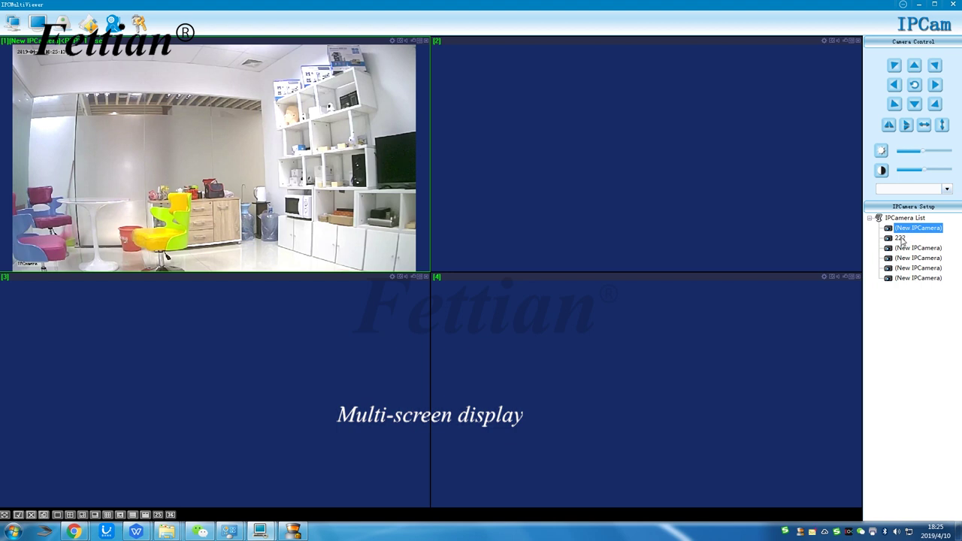
click(11, 27)
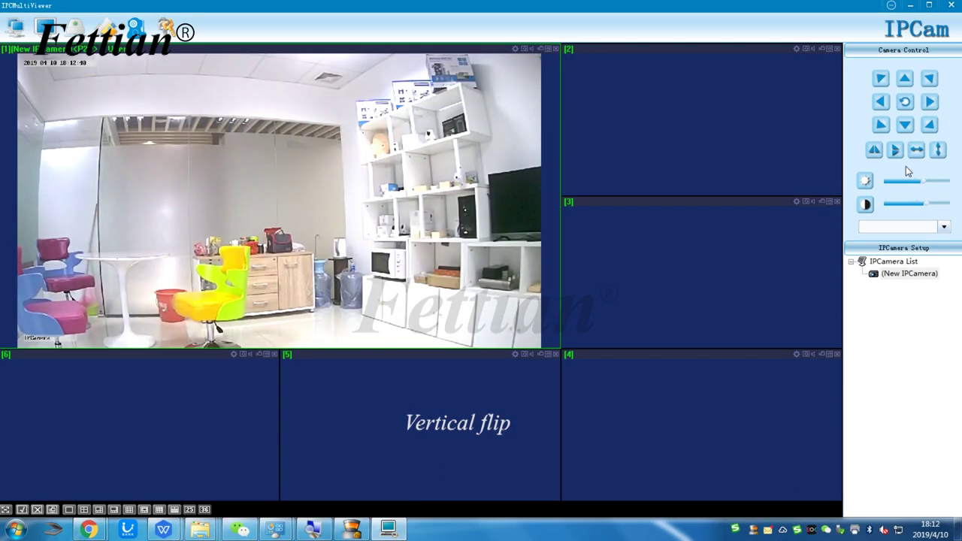
Flip the live camera image vertically and back, then toggle its horizontal flip
click(894, 152)
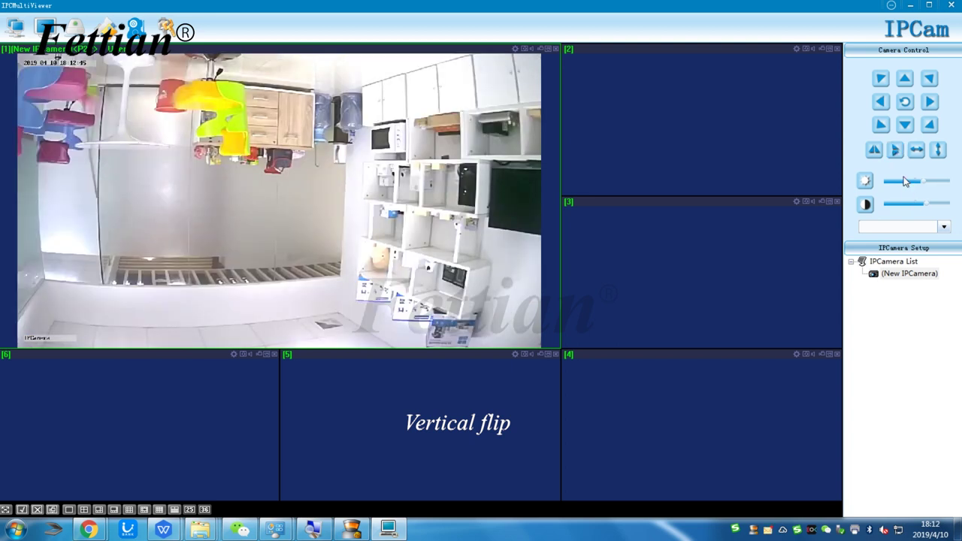
click(896, 153)
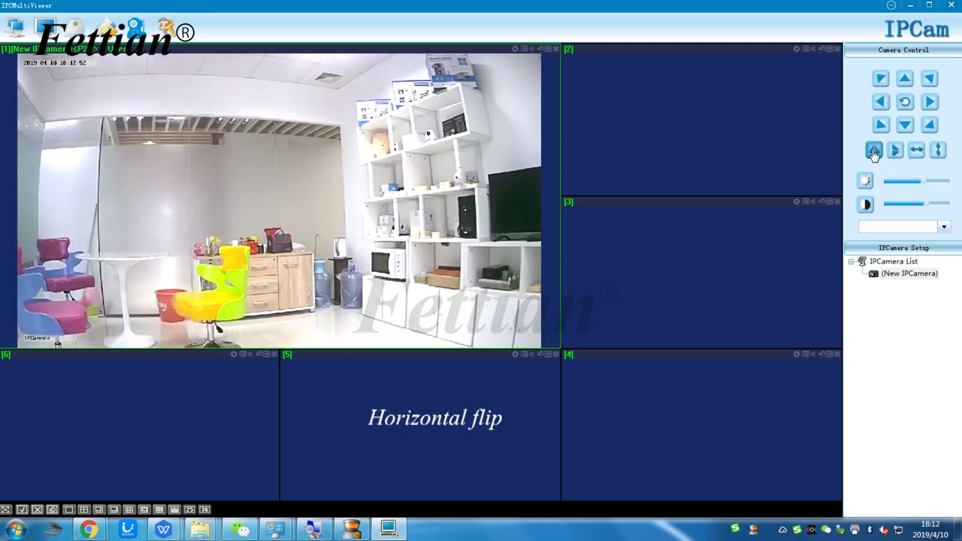
click(875, 153)
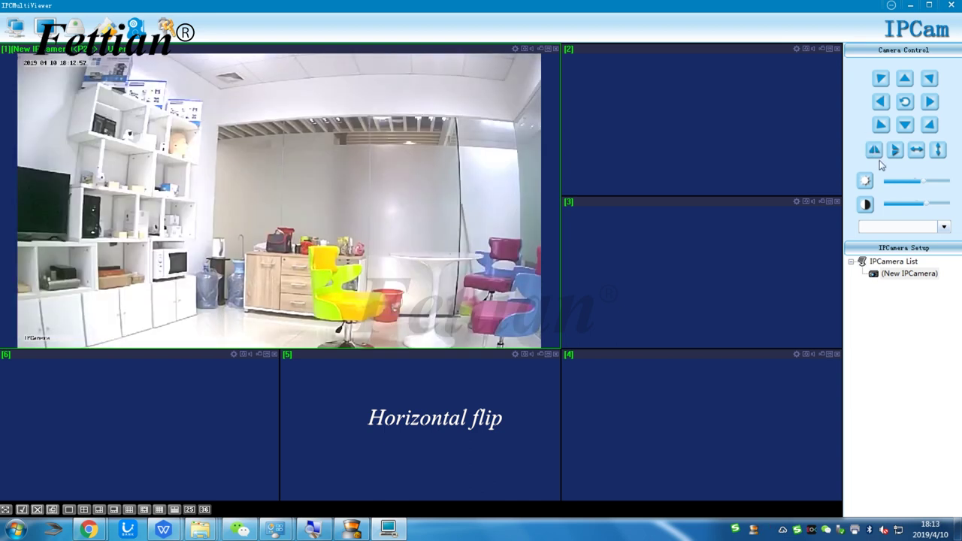
click(875, 153)
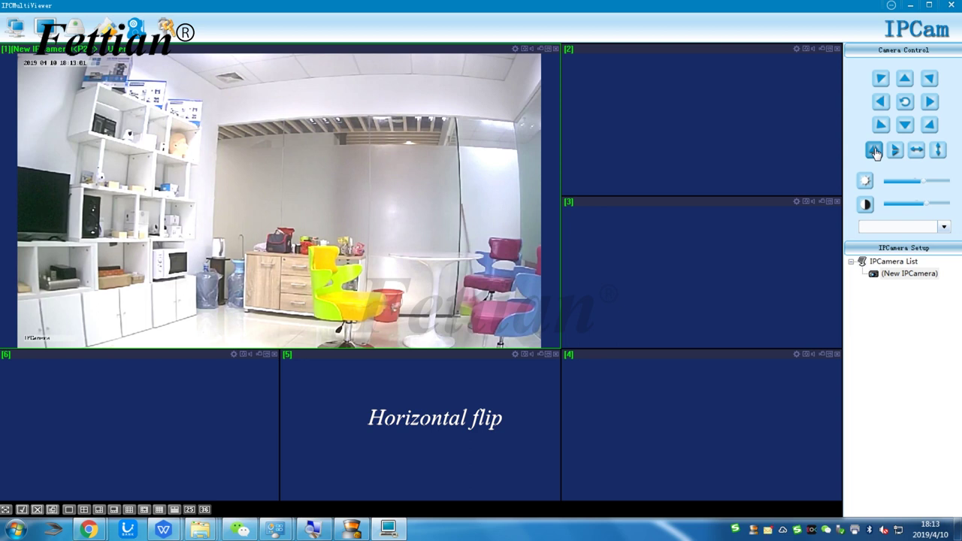